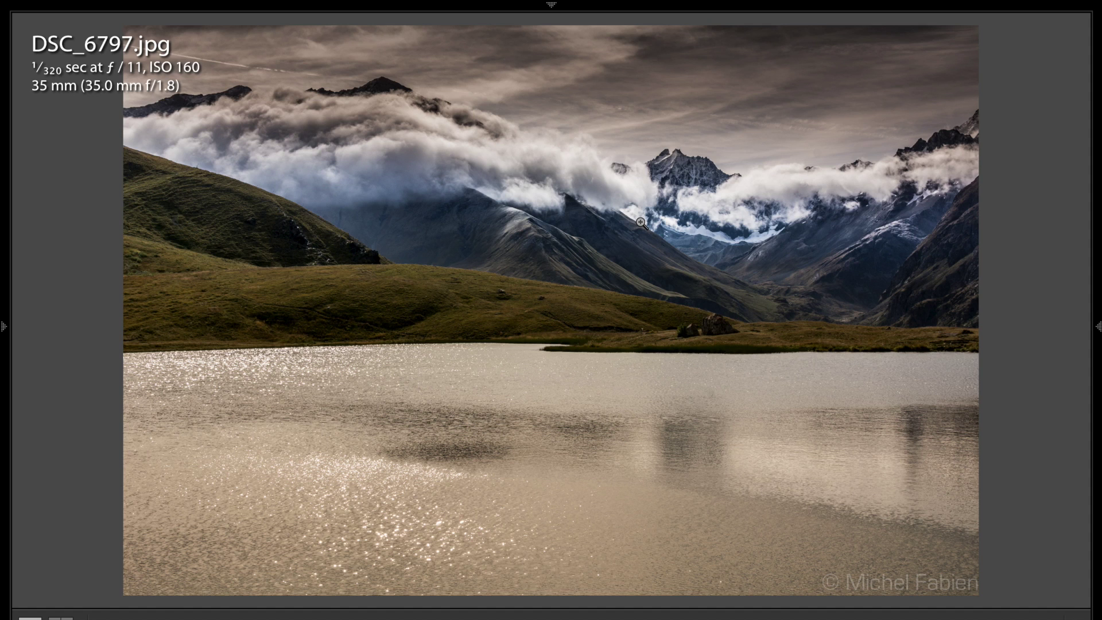
Step: Open the harbour photo DSC_8609.jpg and examine its sky, moored boats and shoreline at closer magnification
key("Right")
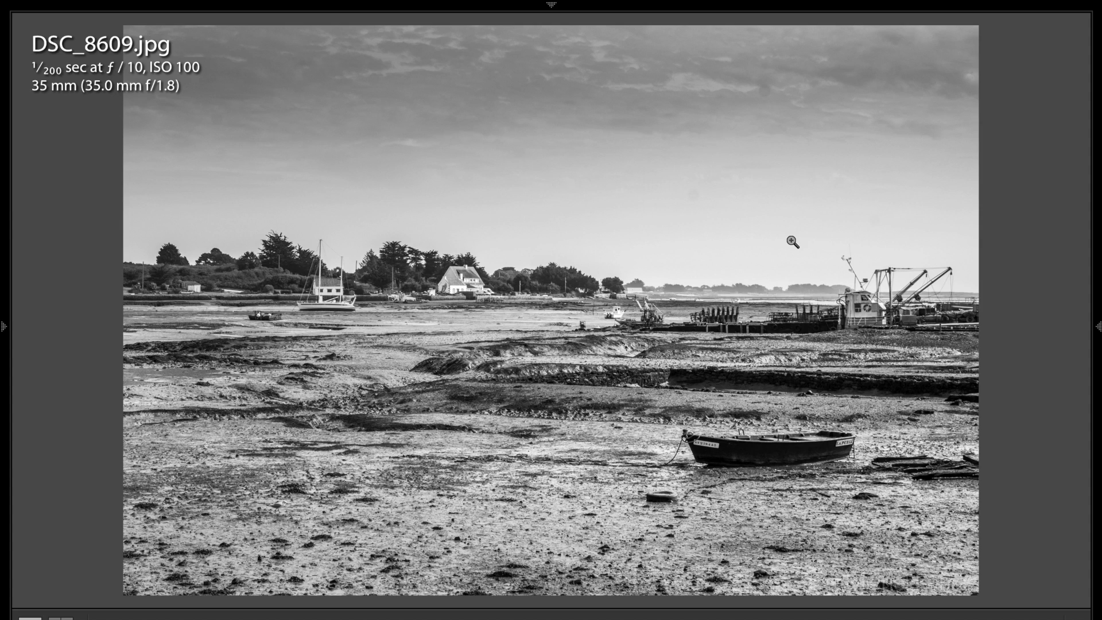
left_click(706, 224)
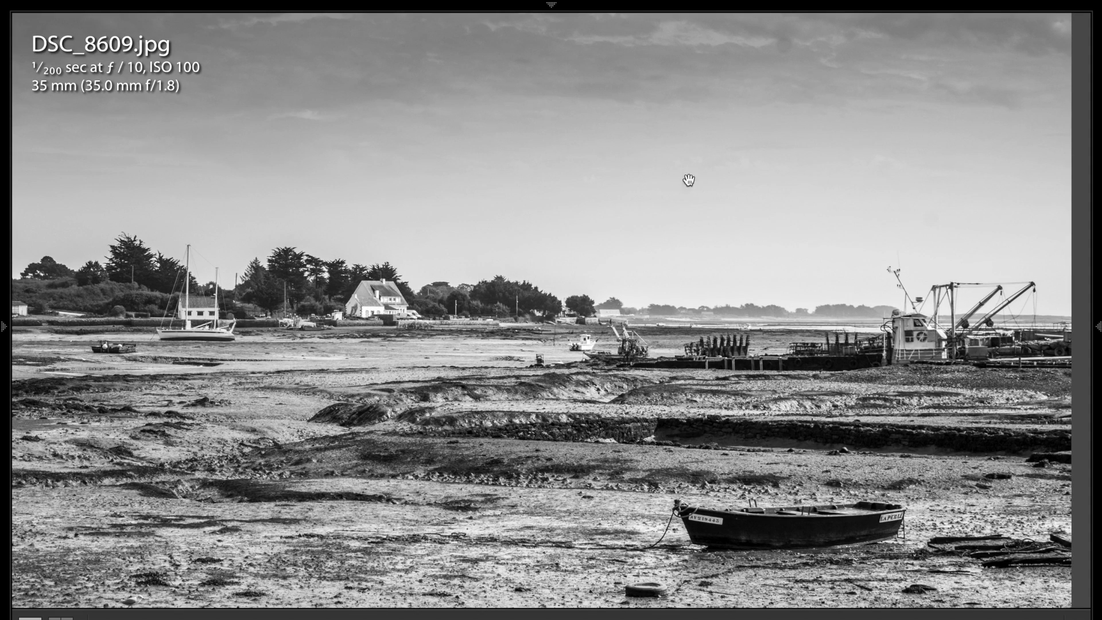
left_click(704, 197)
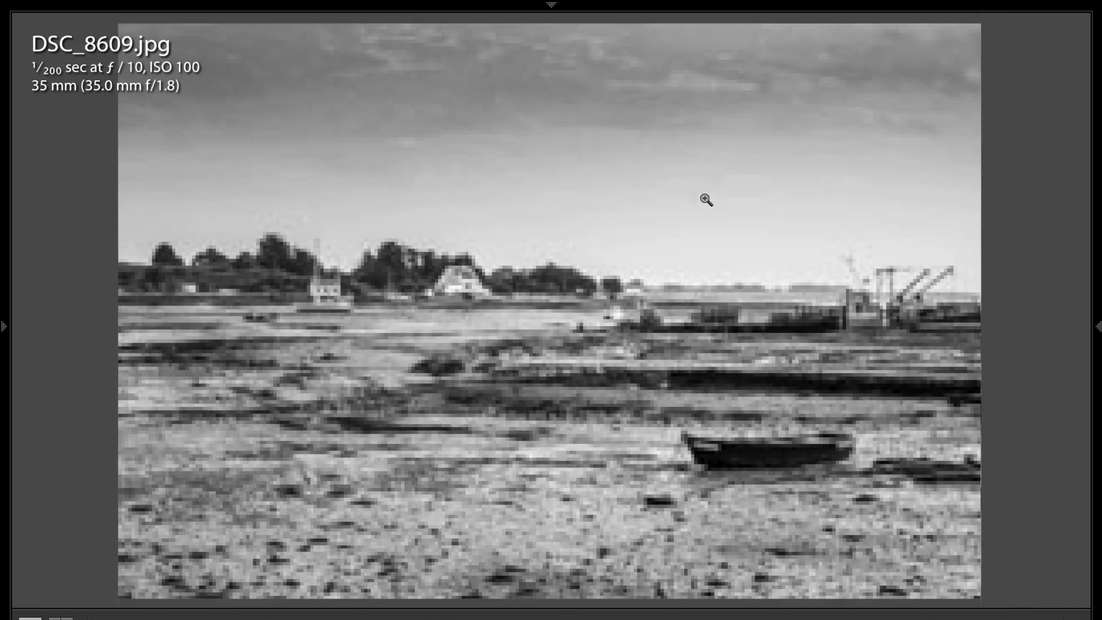
left_click(806, 266)
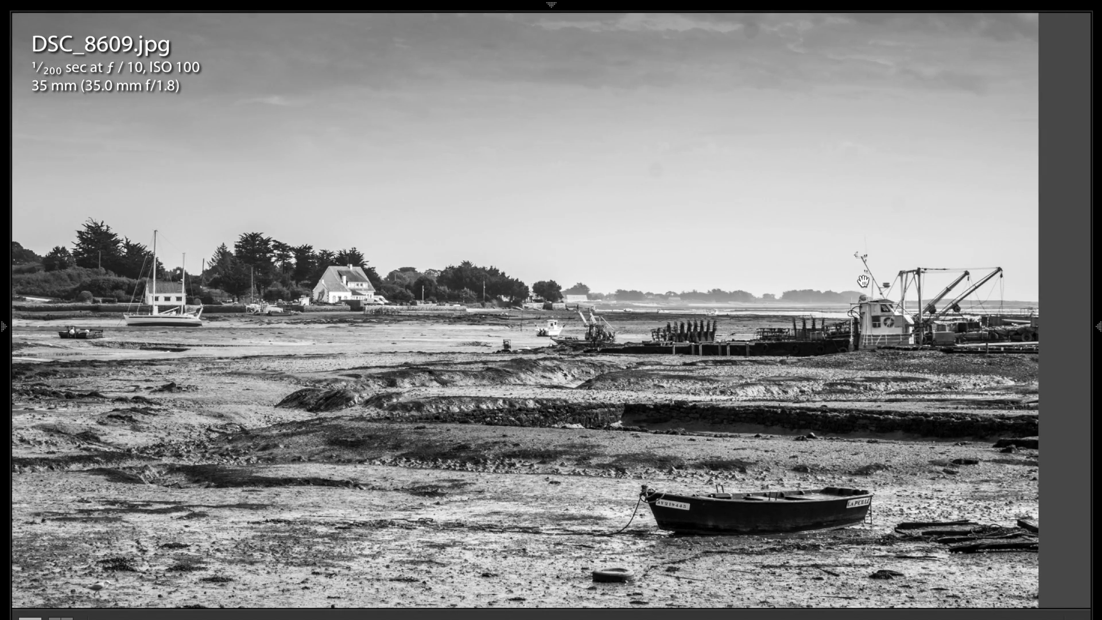
mouse_move(838, 286)
left_mouse_down()
mouse_move(841, 253)
mouse_move(833, 284)
left_mouse_up()
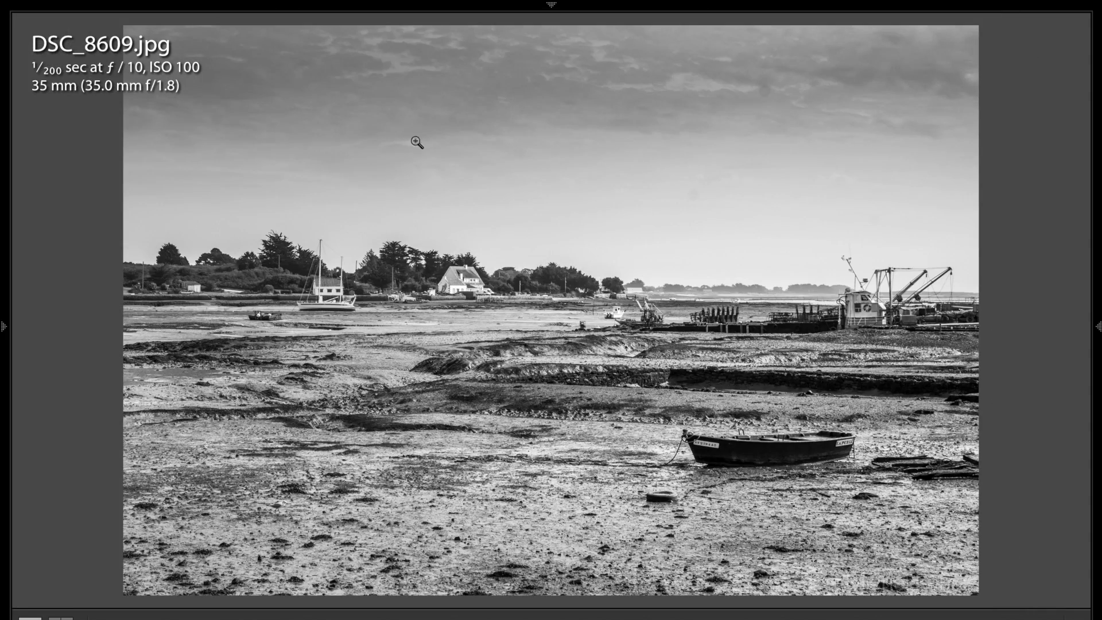
left_click(293, 194)
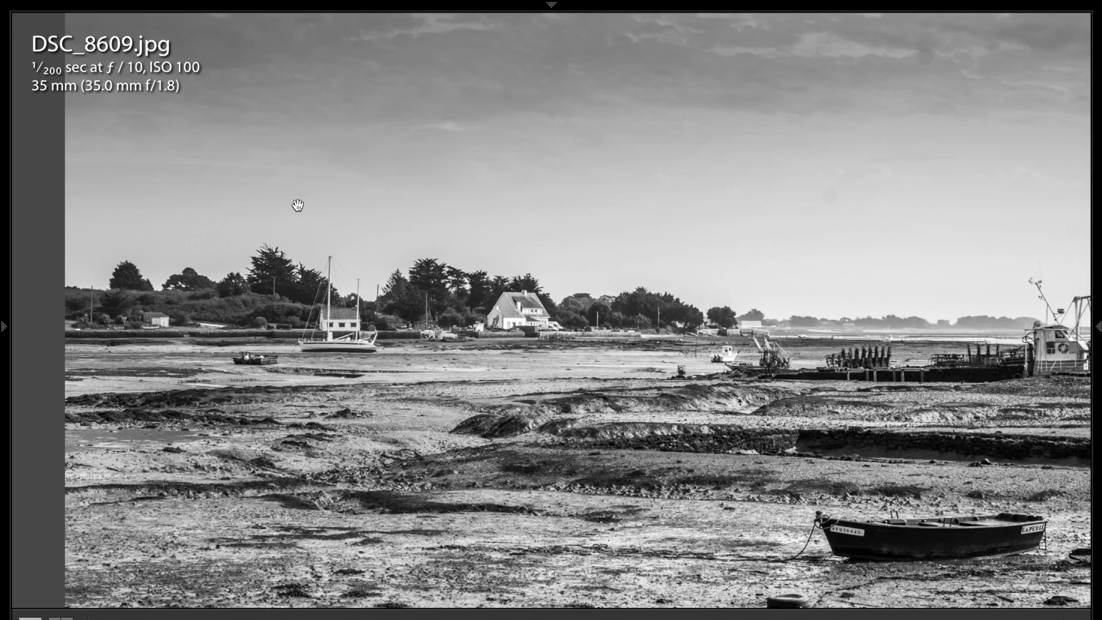
left_click(518, 281)
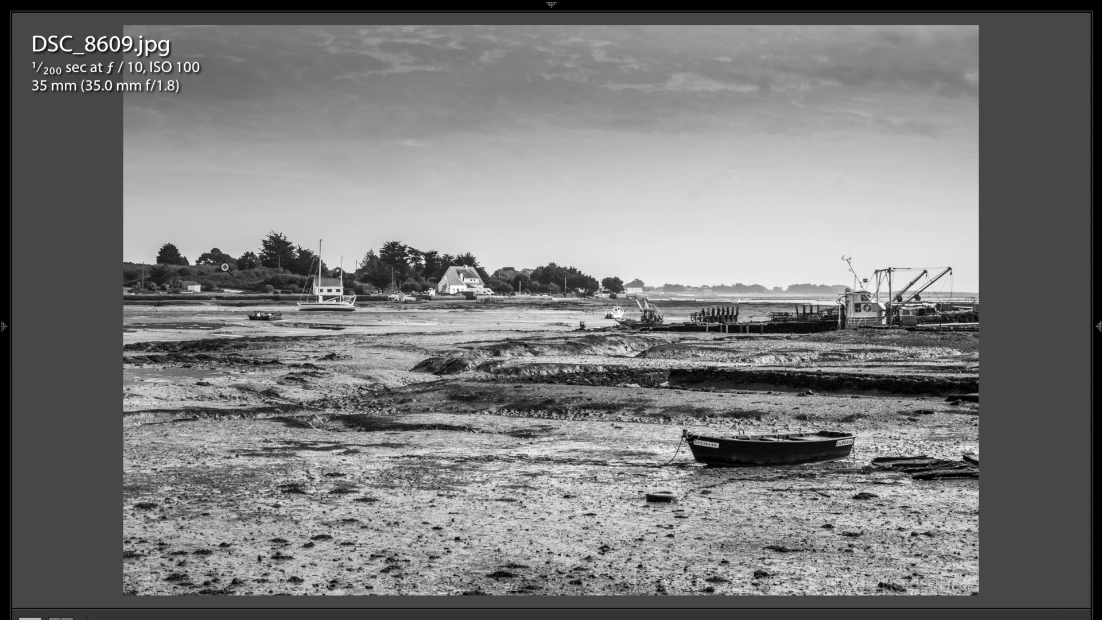
Step: Darken the corners of the black-and-white harbour photo with a slight negative post-crop vignette, and hide the adjustment panels
mouse_move(1099, 288)
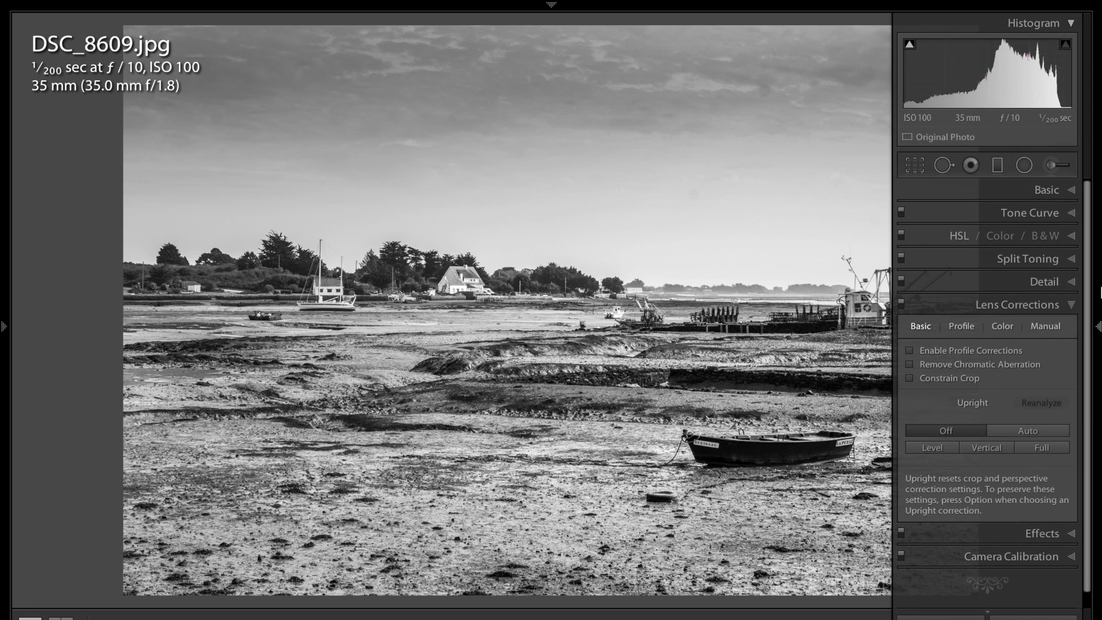
left_click(1069, 308)
left_click(1062, 328)
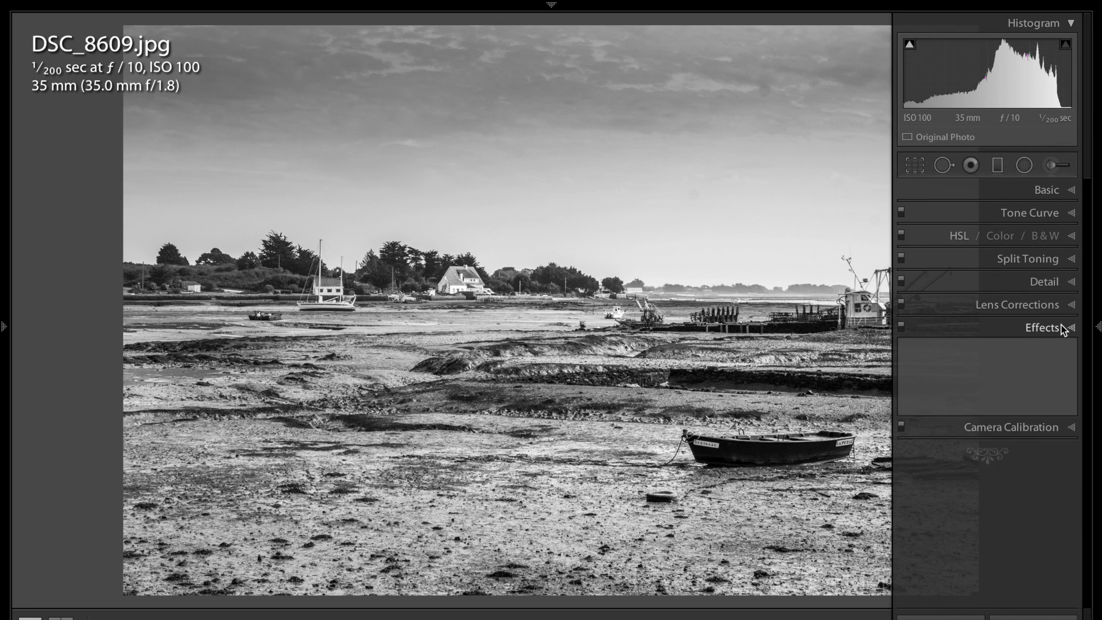
left_click_drag(997, 376, 988, 380)
key("Tab")
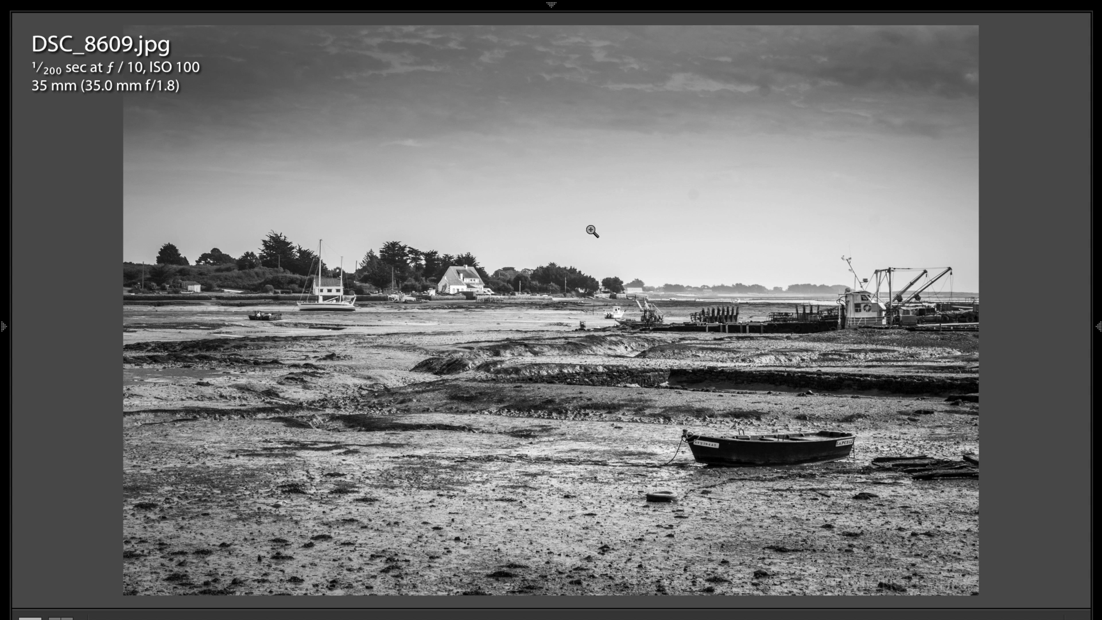
Step: Compare the harbour photo before and after the vignette several times
key("backslash")
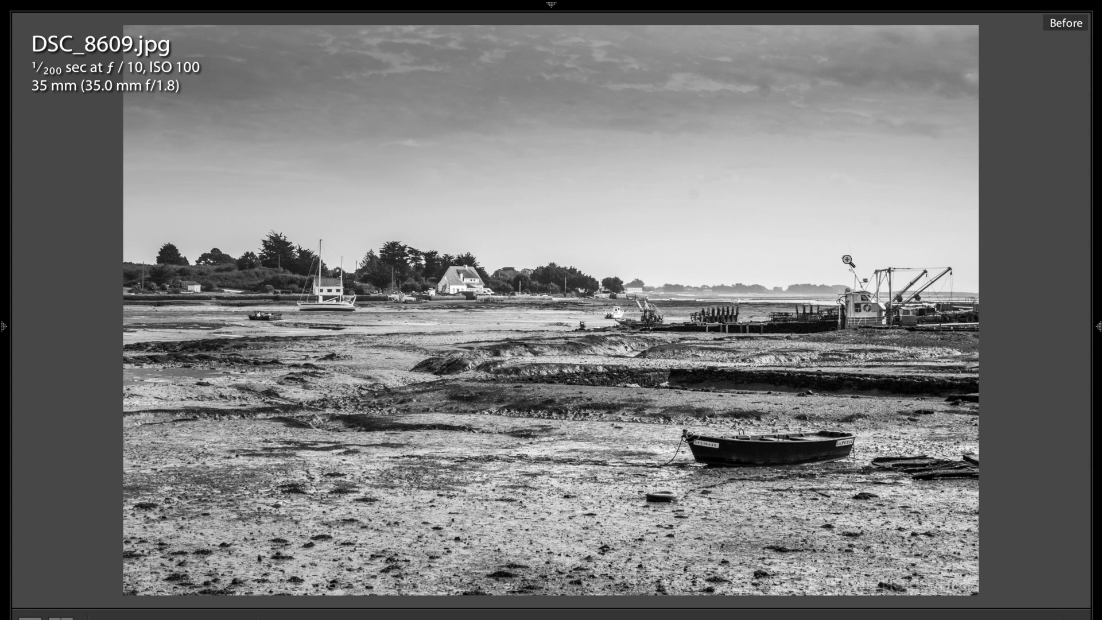
key("backslash")
key("backslash")
key("backslash")
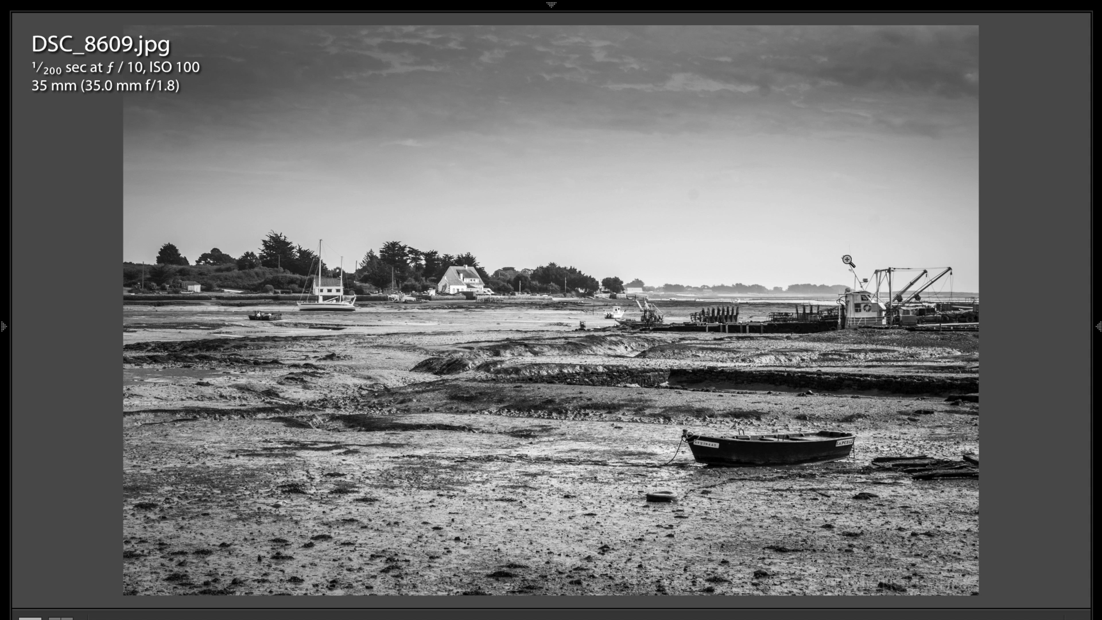
key("backslash")
key("backslash")
Step: Compare the beach photo DSC_8631.jpg with the harbour photo, and examine the grass field in DSC_9205.jpg up close
key("Right")
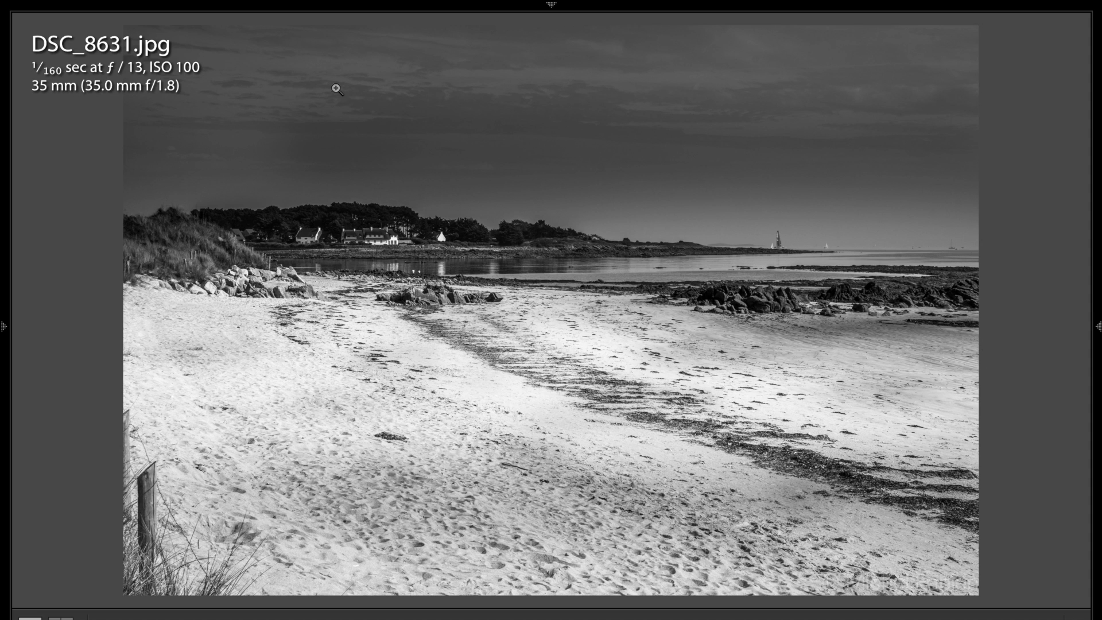
key("Left")
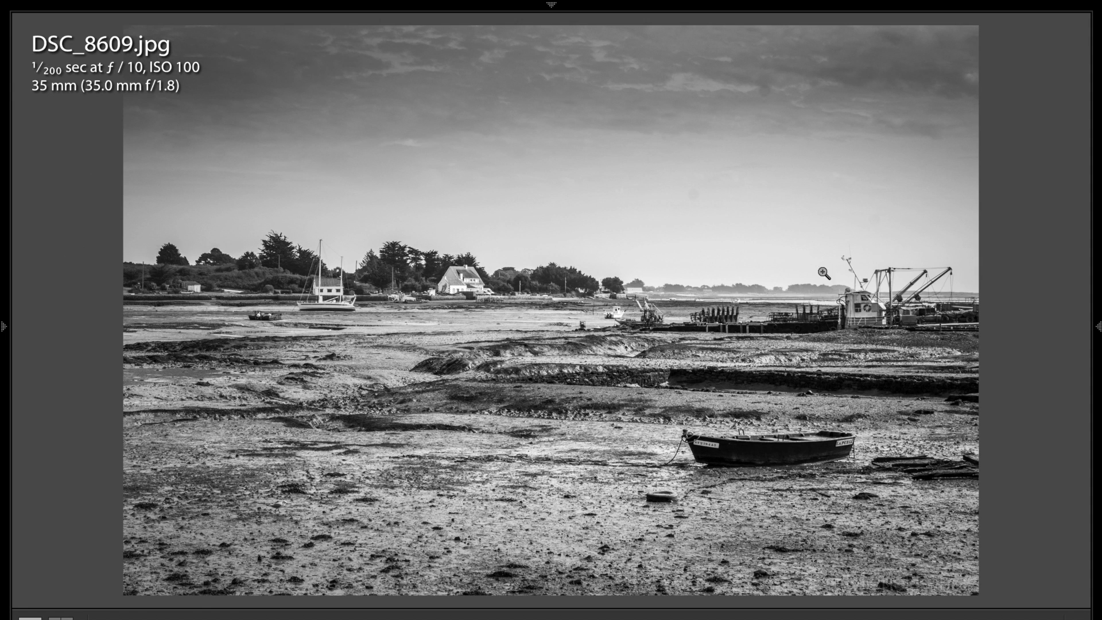
key("Right")
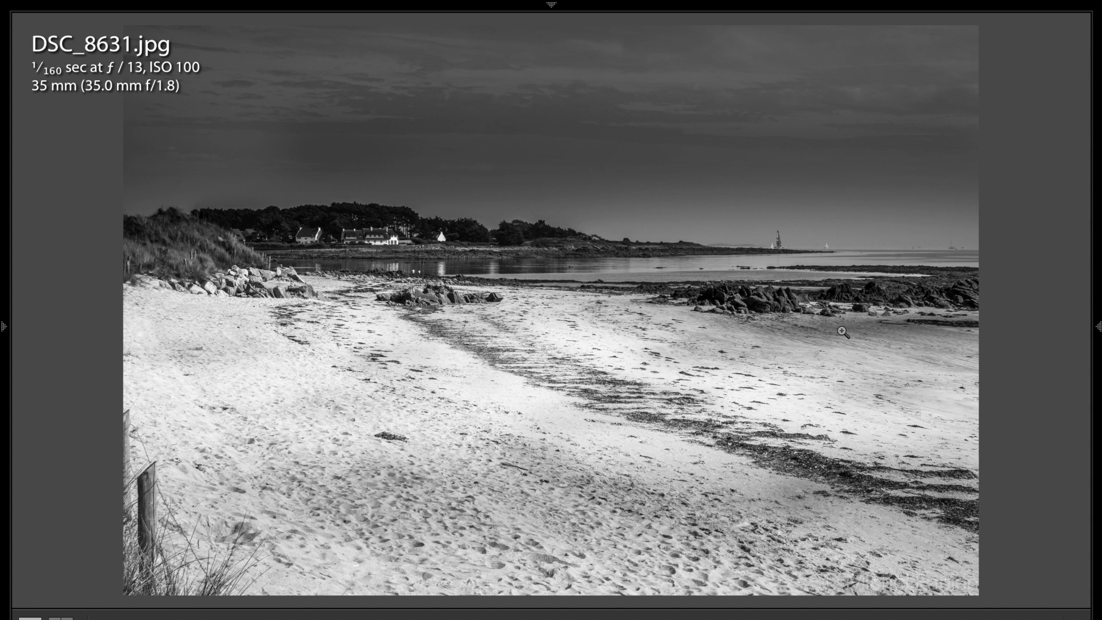
key("Right")
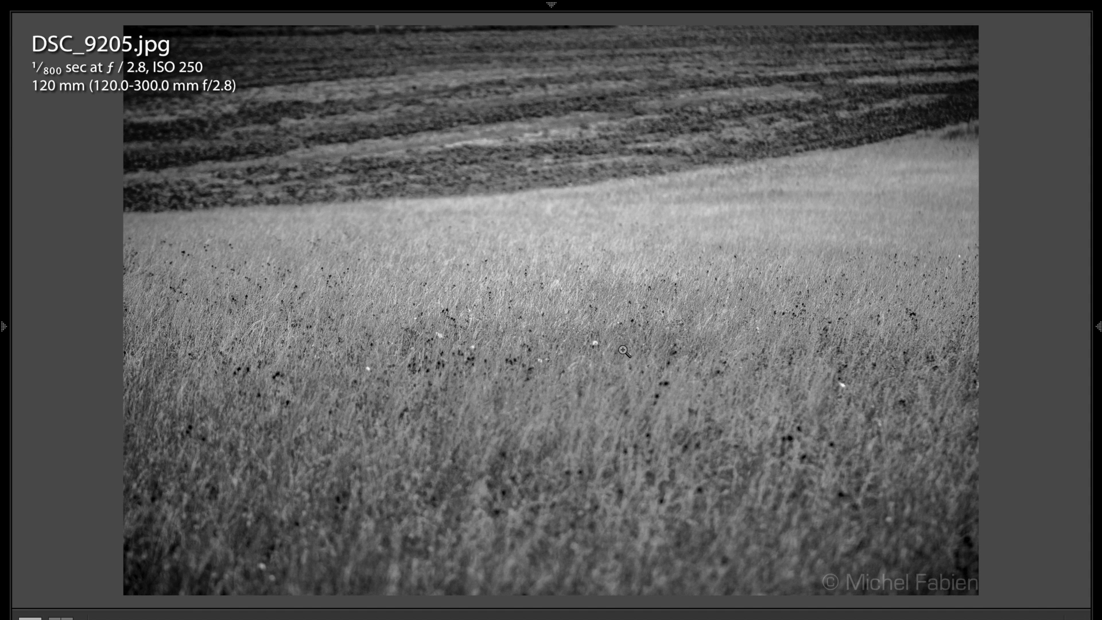
left_click(597, 345)
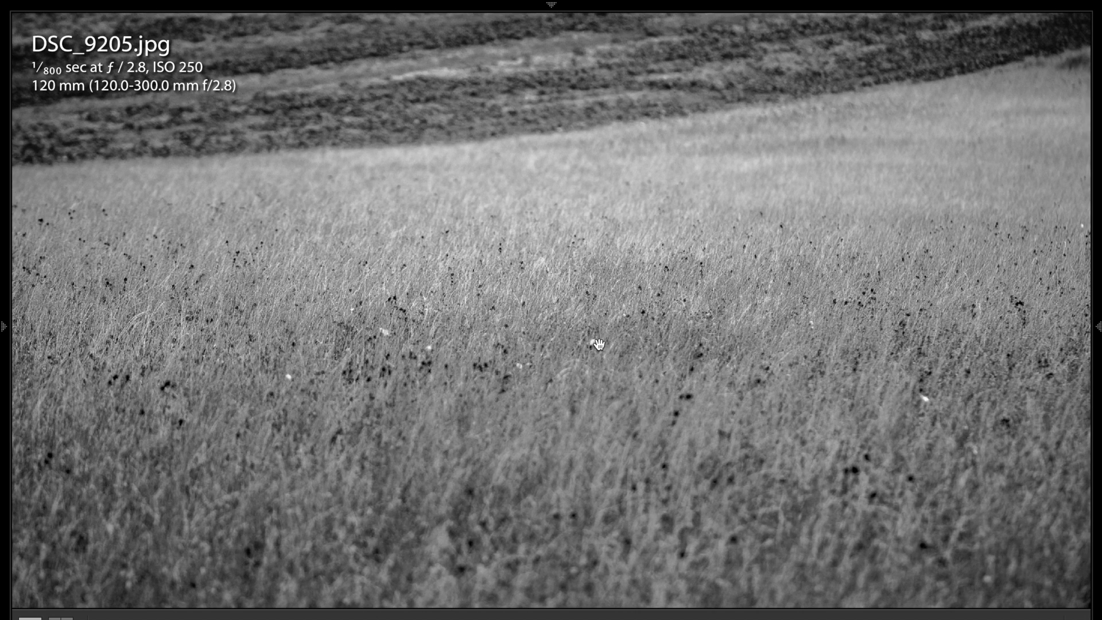
left_click(355, 325)
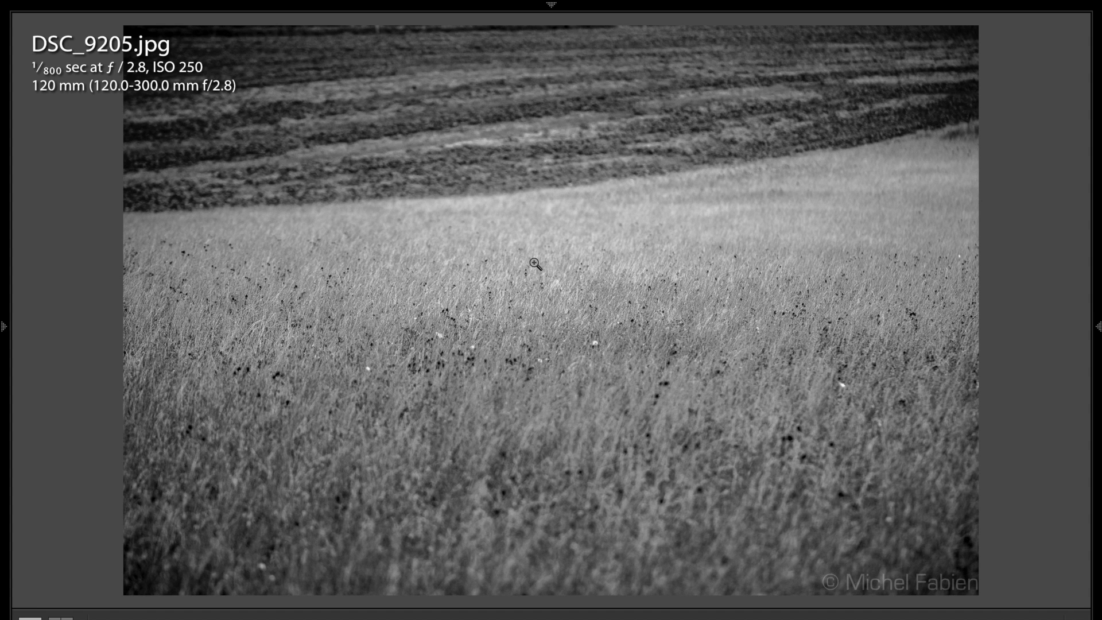
Step: Review the pelican photo DSC_0816.jpg and the other series photos, ending on the sunset pier photo DSC_5700.jpg
key("Right")
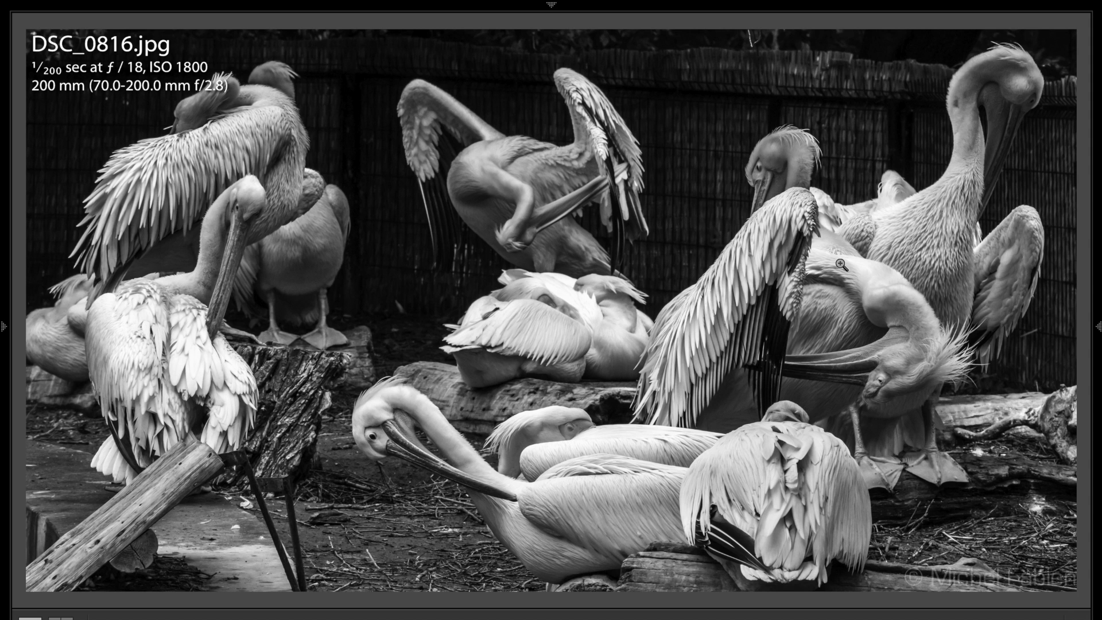
key("Right")
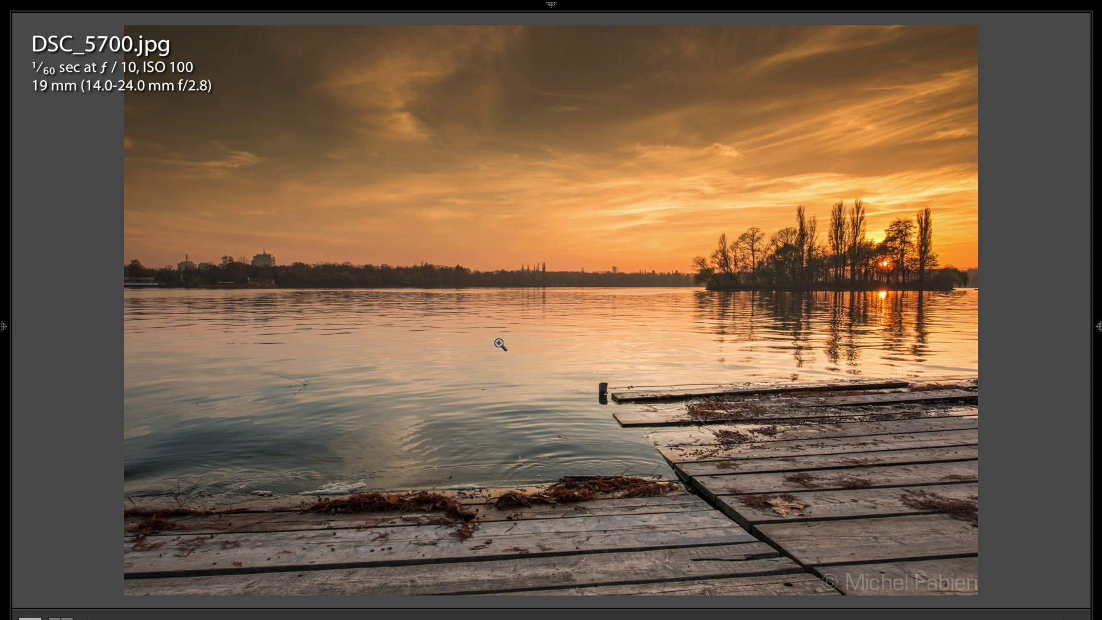
key("Right")
key("Right")
key("Right")
key("Right")
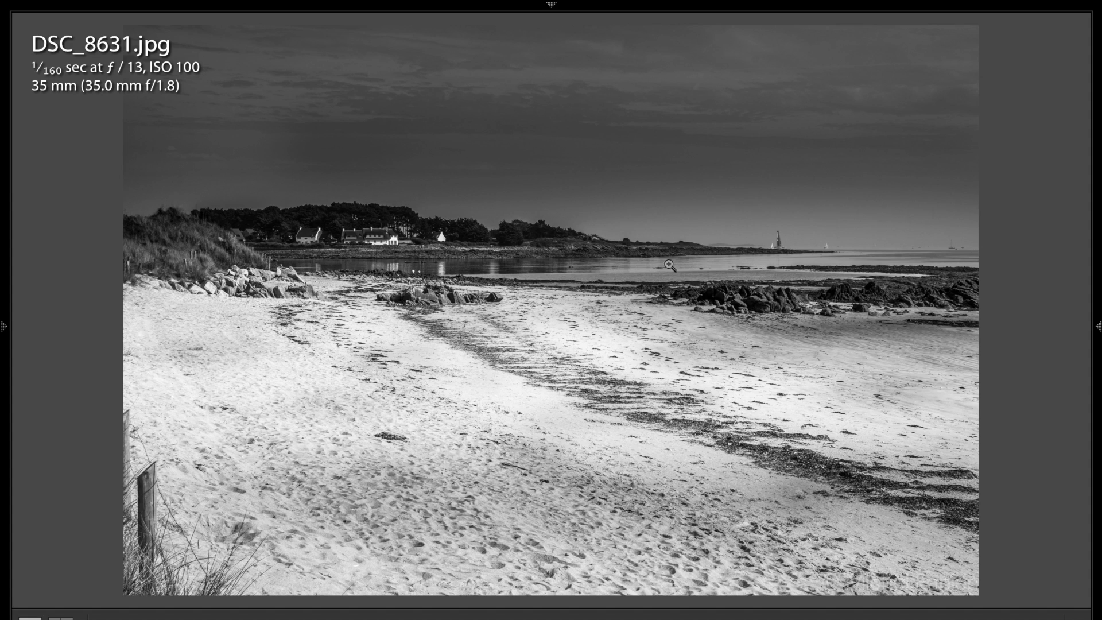
key("Right")
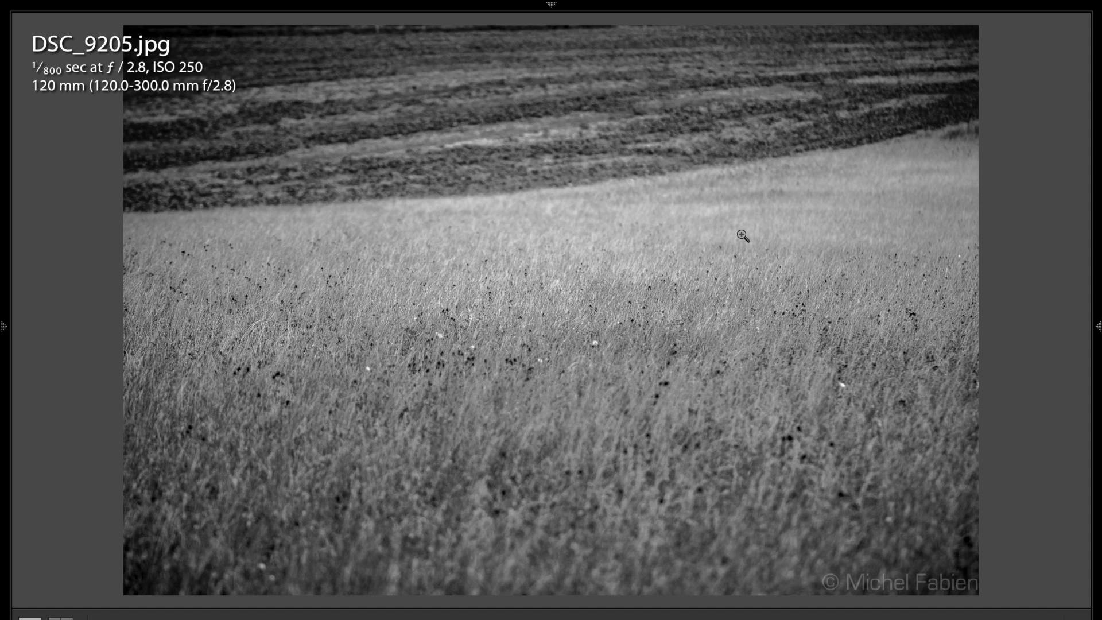
key("Right")
key("Right")
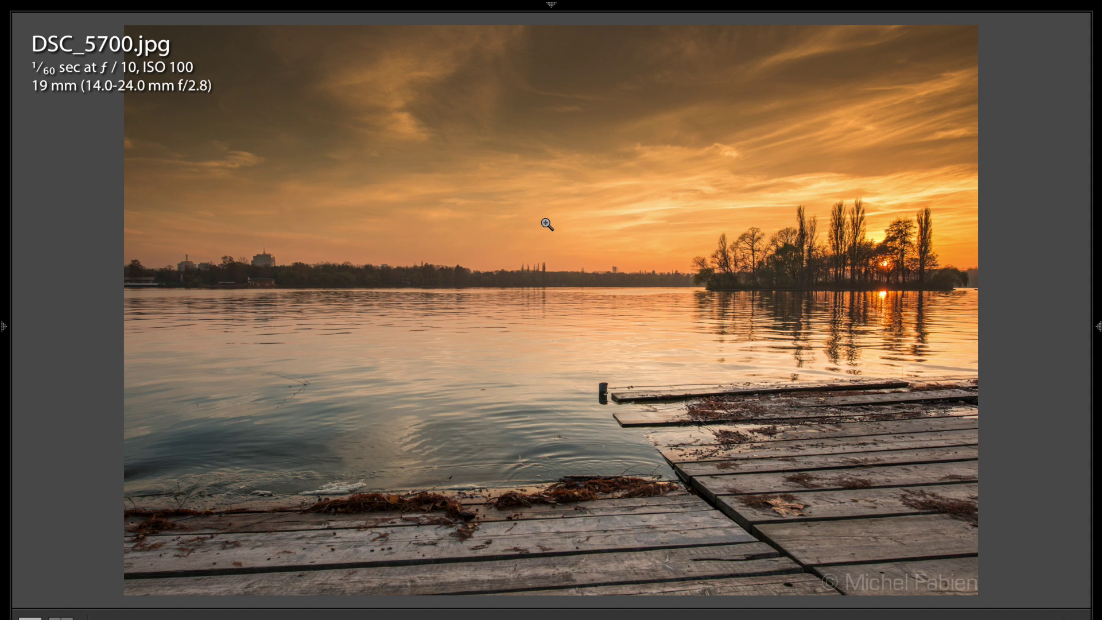
Step: Darken the corners of the sunset pier photo with a negative post-crop vignette amount
mouse_move(1094, 335)
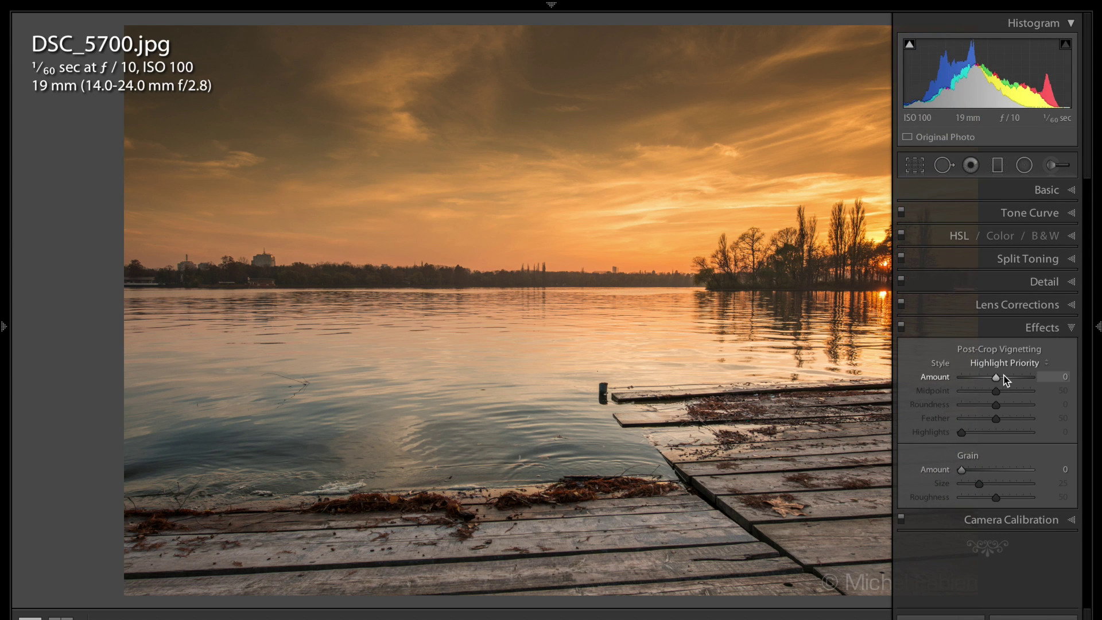
left_click_drag(995, 378, 984, 377)
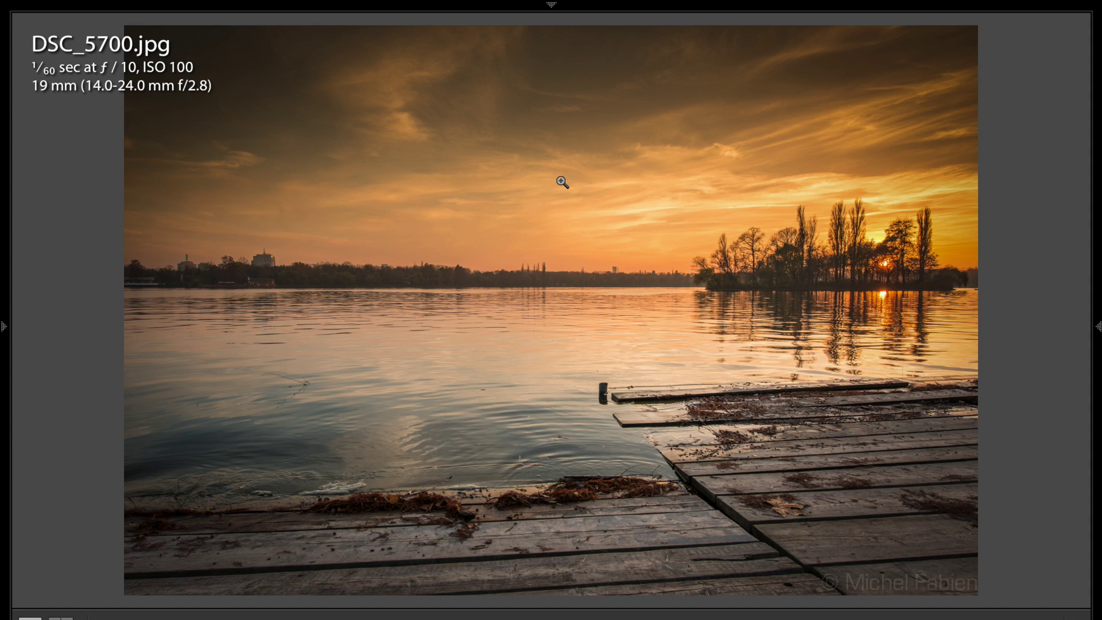
left_click(610, 384)
Step: Review the sunrise photos _DSC8166.jpg, _DSC8179.jpg and _DSC8185.jpg, examining the frosted tree scene in _DSC8179.jpg at closer magnification
key("Right")
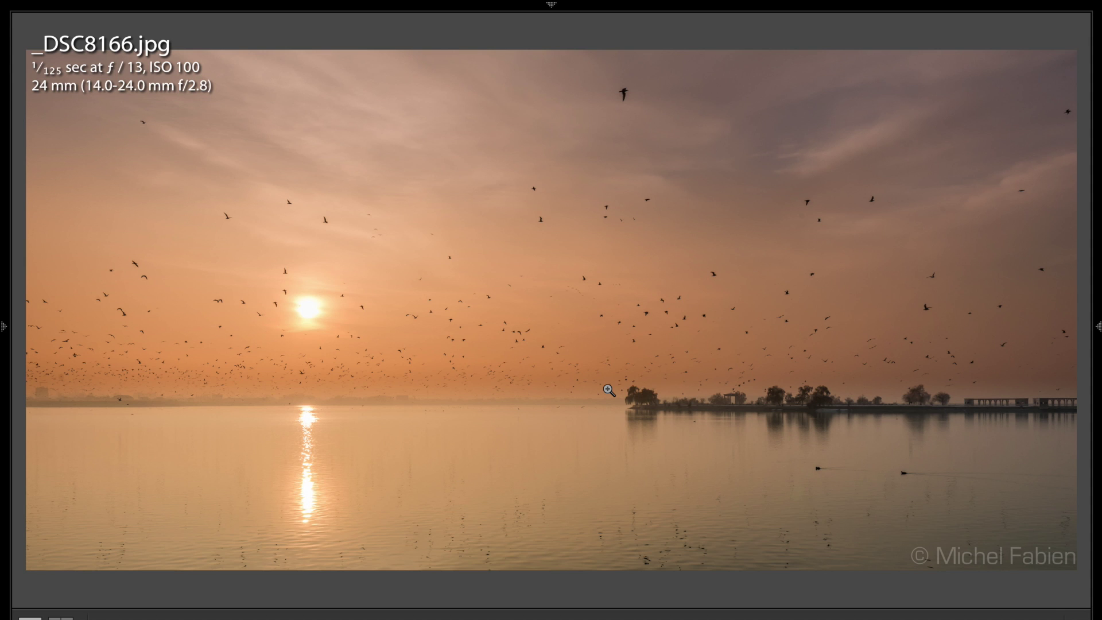
key("Right")
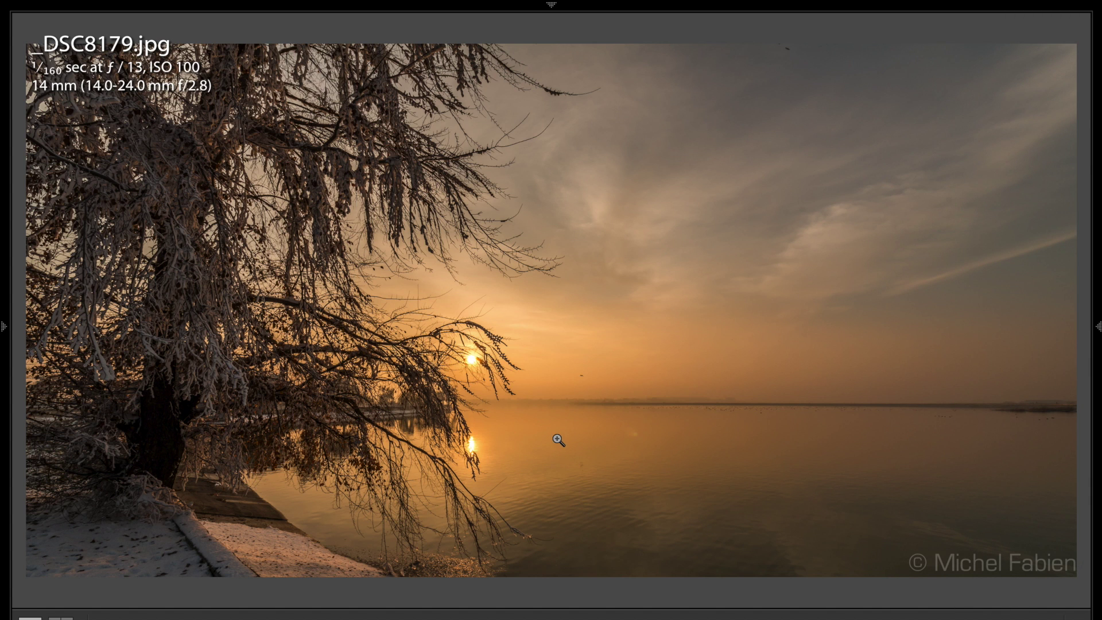
left_click(574, 393)
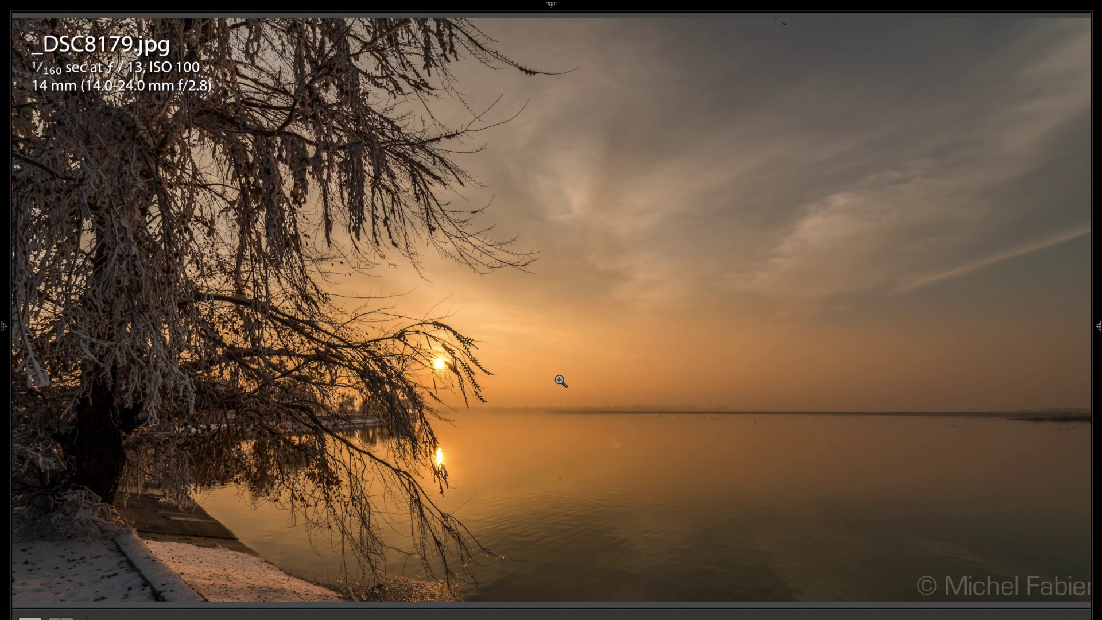
left_click(560, 381)
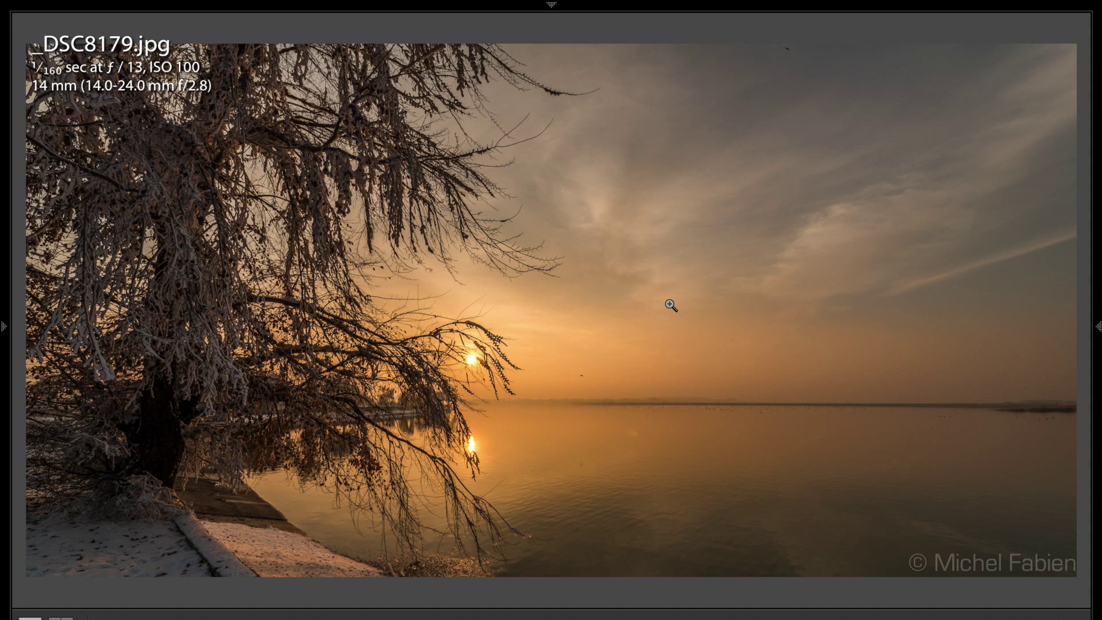
key("Right")
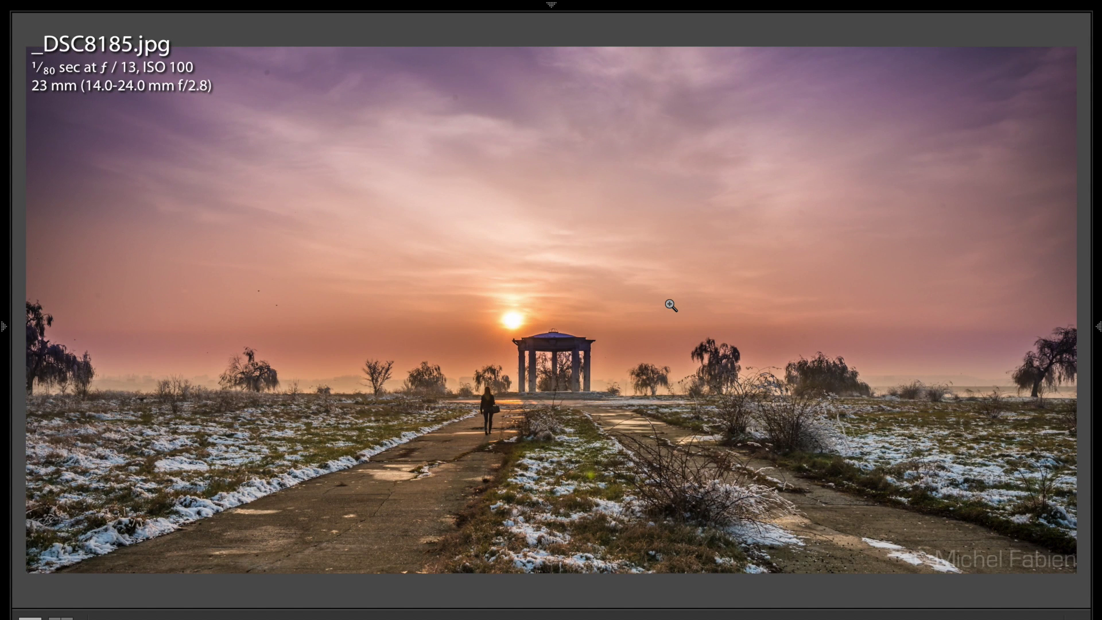